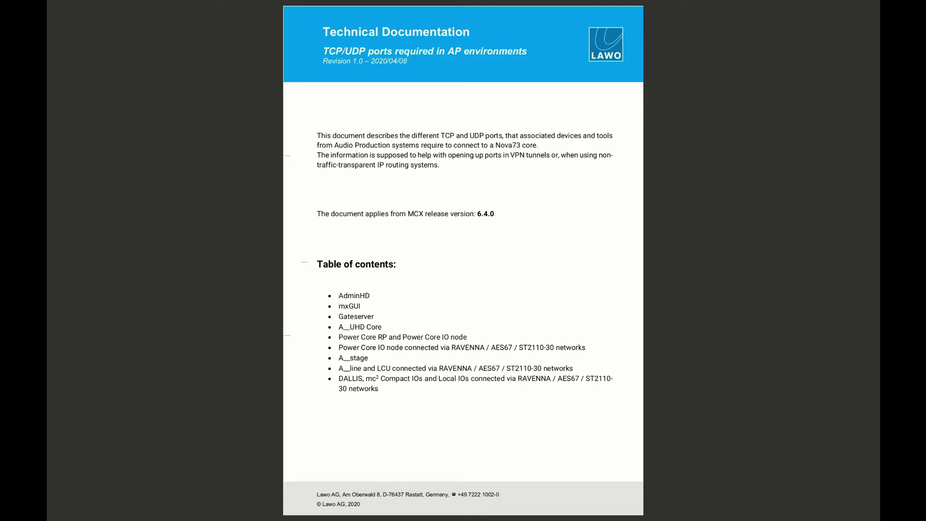
Step: Page forward through the TCP/UDP ports PDF to view pages 2–3
key("Right")
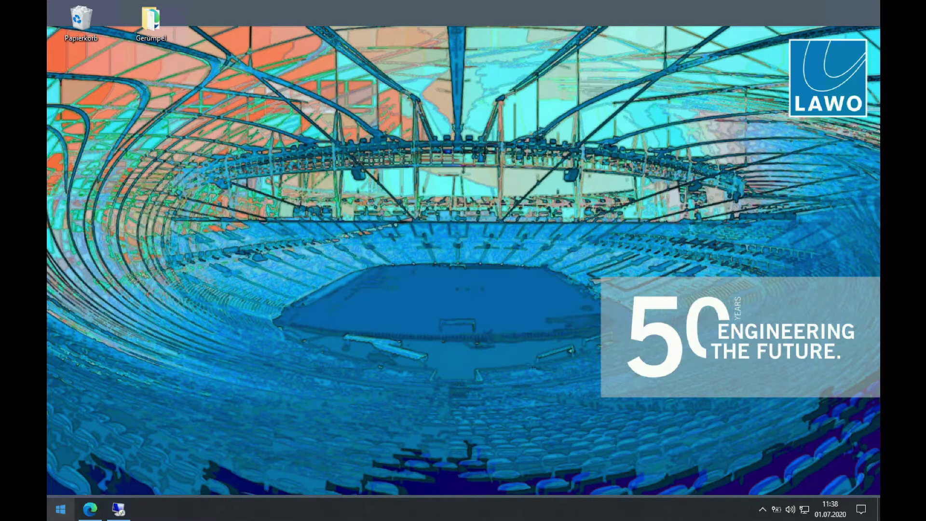
Step: Load 10.3.151.56 in Edge to show the HD Core System Information page, version 6-4-0-3
left_click(91, 508)
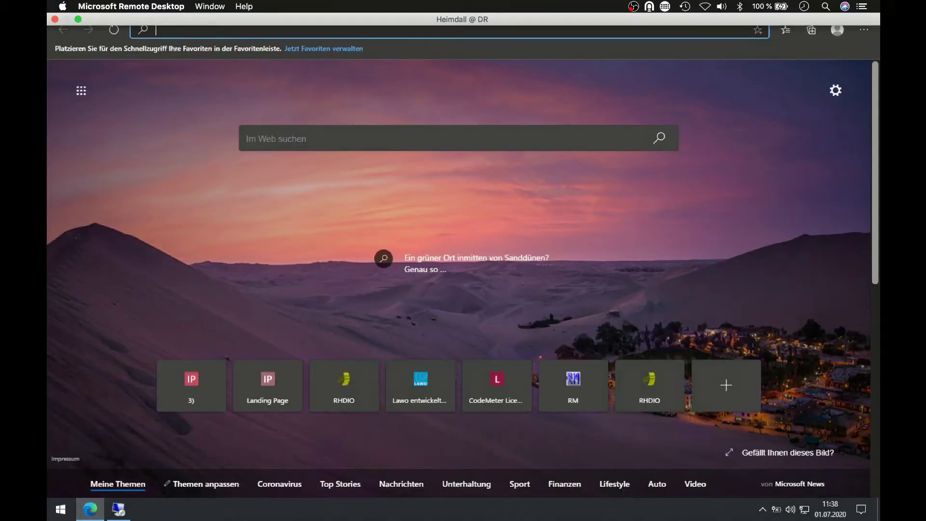
type("10.")
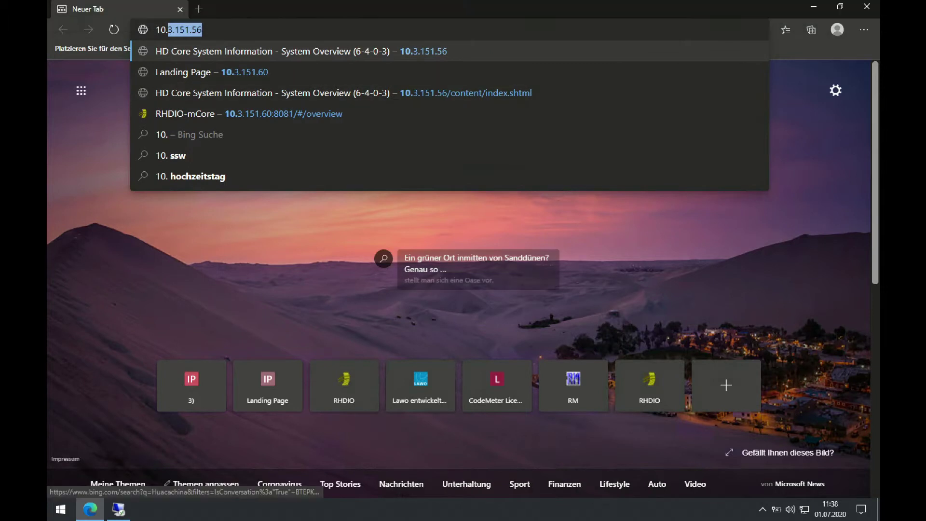
type("3.")
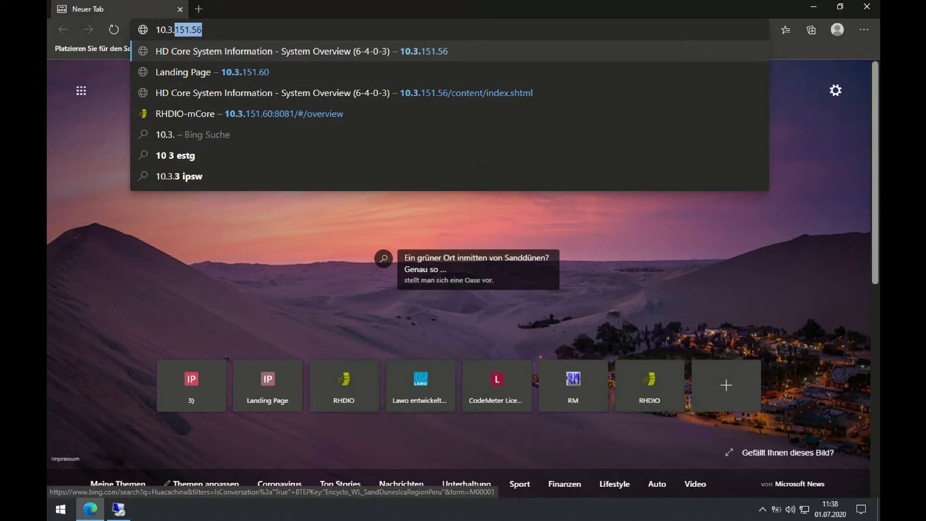
type("151.5")
key("Return")
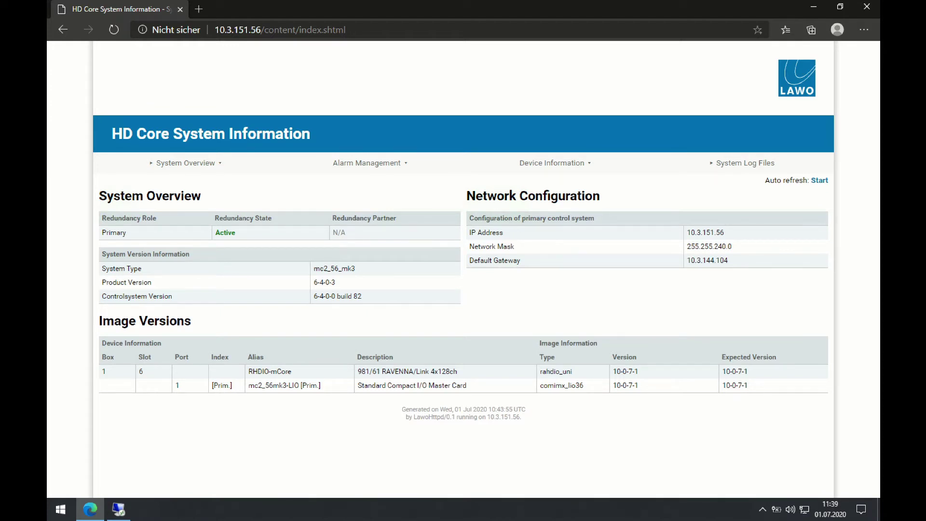
mouse_move(185, 163)
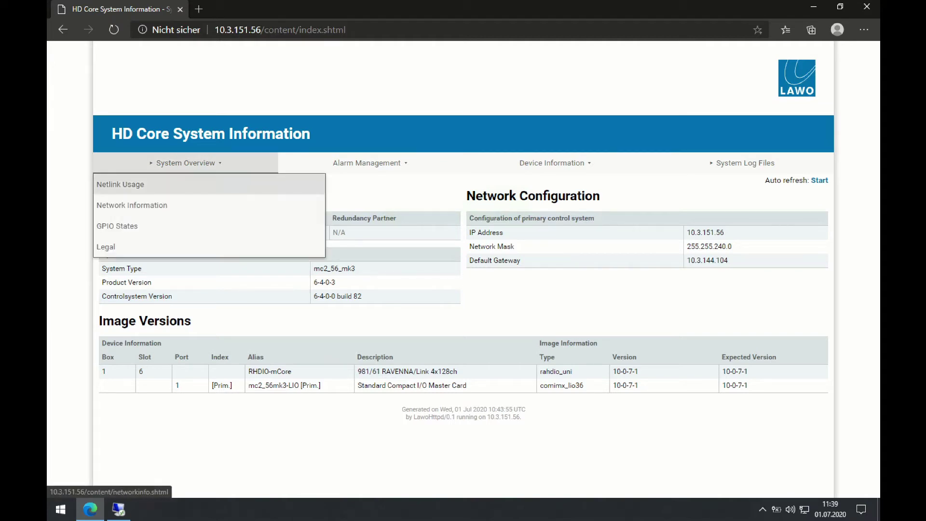
Step: Show the Network Information tables and open RHDIO-mCore address 10.3.151.60 in a new tab
left_click(131, 205)
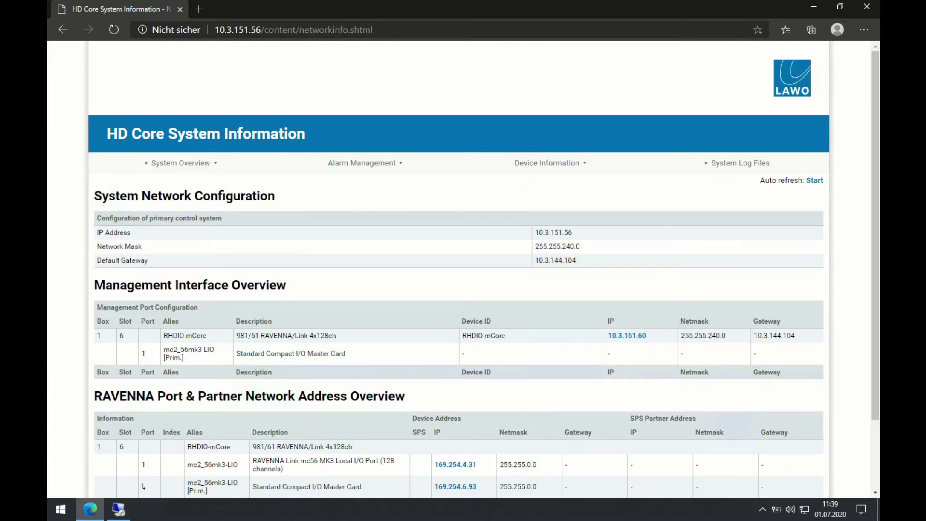
scroll(463, 270, "down", 3)
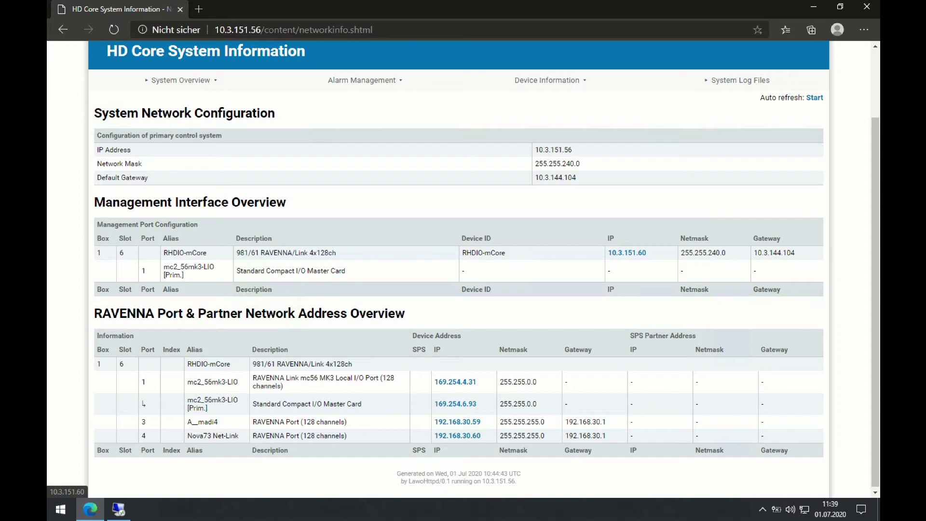
middle_click(627, 252)
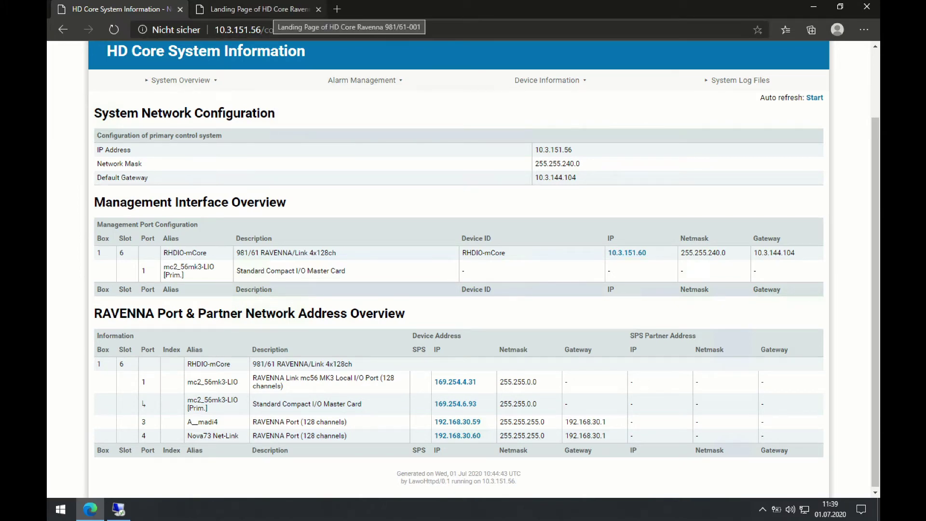
Step: Load the RHDIO-mCore RAVENNA overview with its Tx/Rx streams, then return to the HD Core tab
left_click(255, 9)
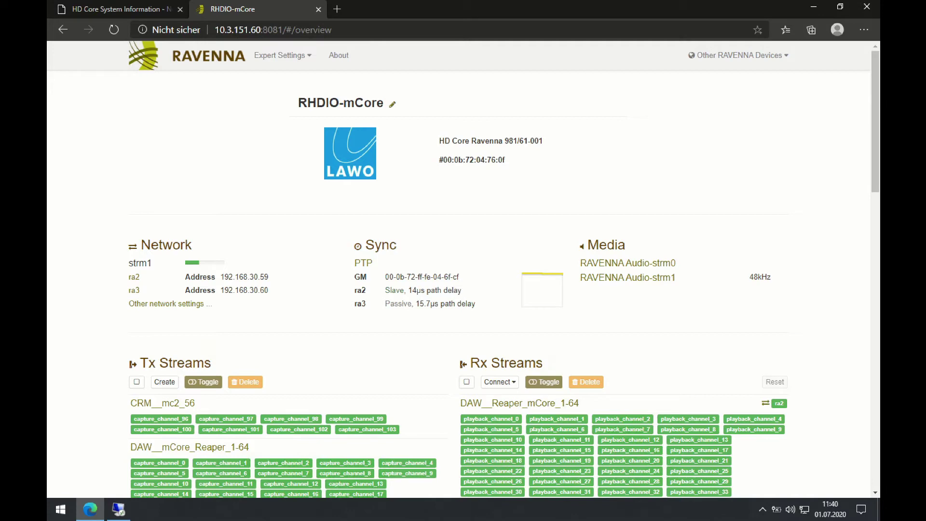
left_click(116, 9)
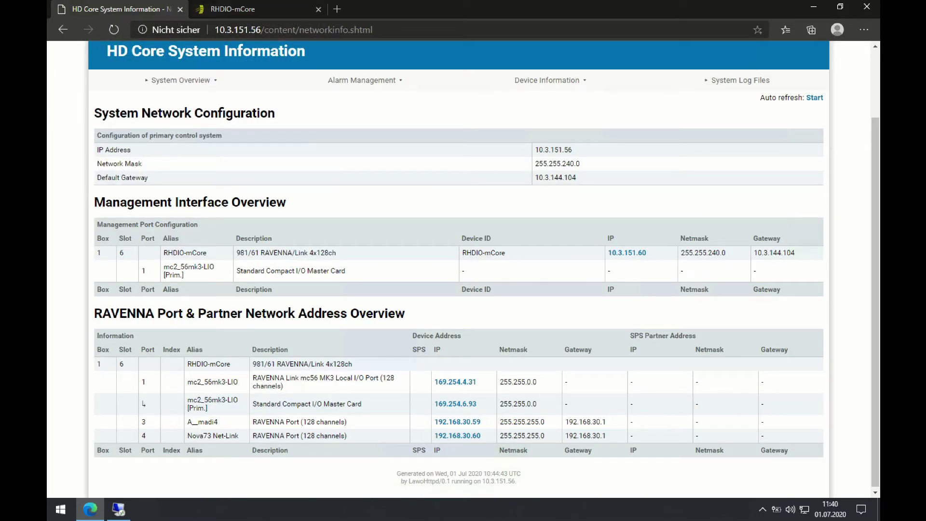
Step: Show the System Alarm page, reboot RHDIO-mCore from Expert Settings, and check the alarms turn On
left_click(366, 80)
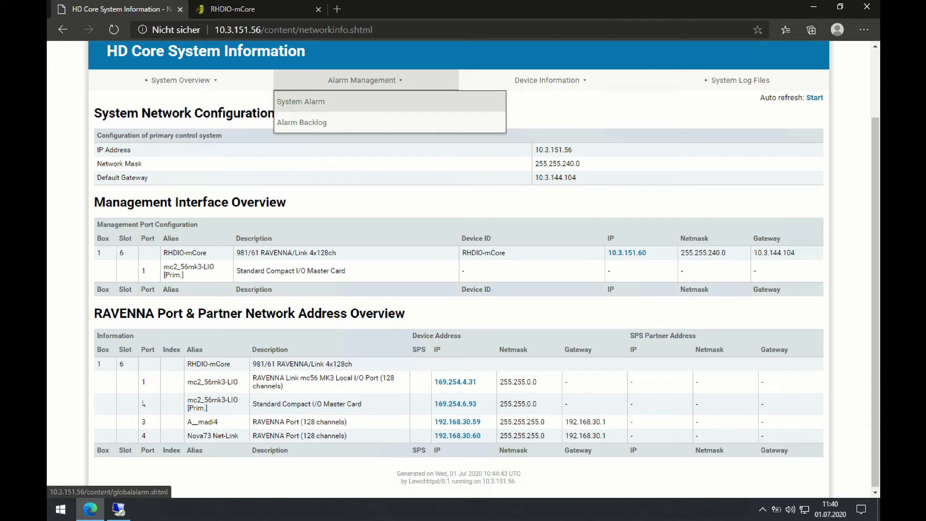
left_click(300, 102)
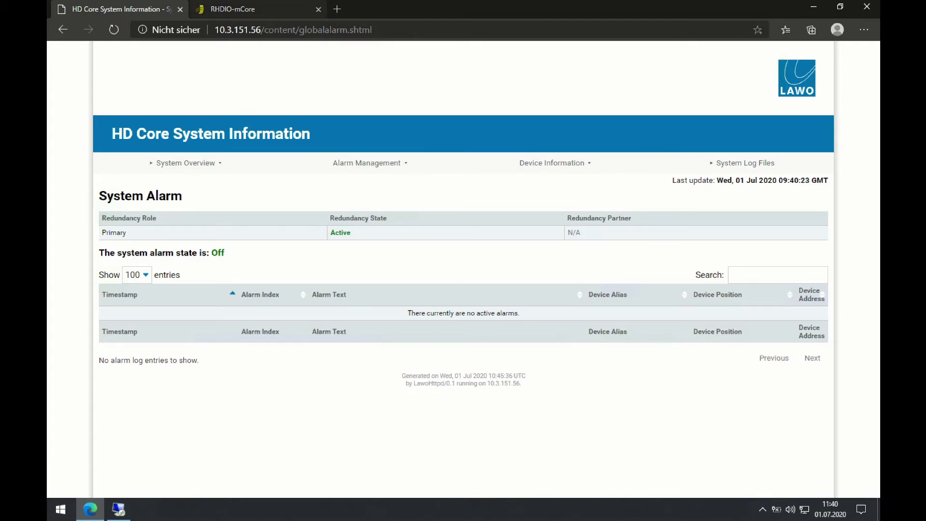
left_click(233, 8)
left_click(283, 55)
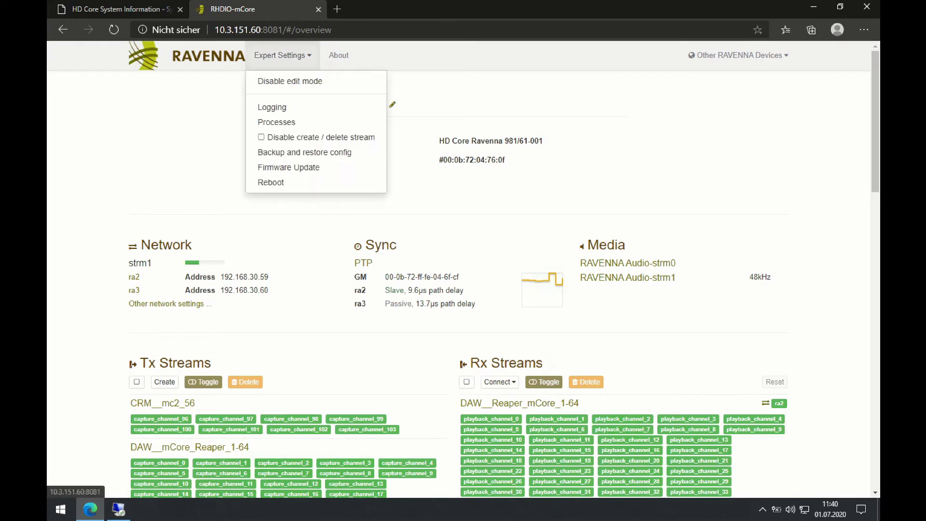
left_click(263, 182)
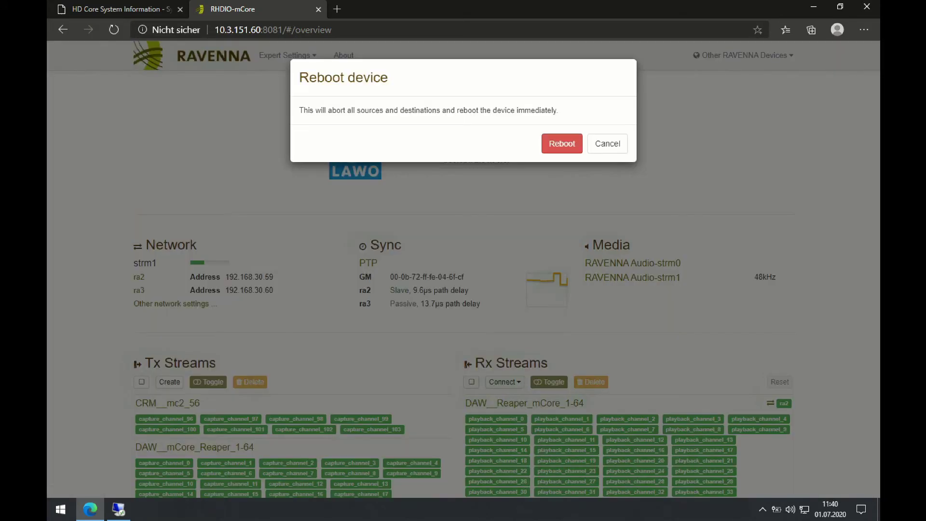
left_click(562, 143)
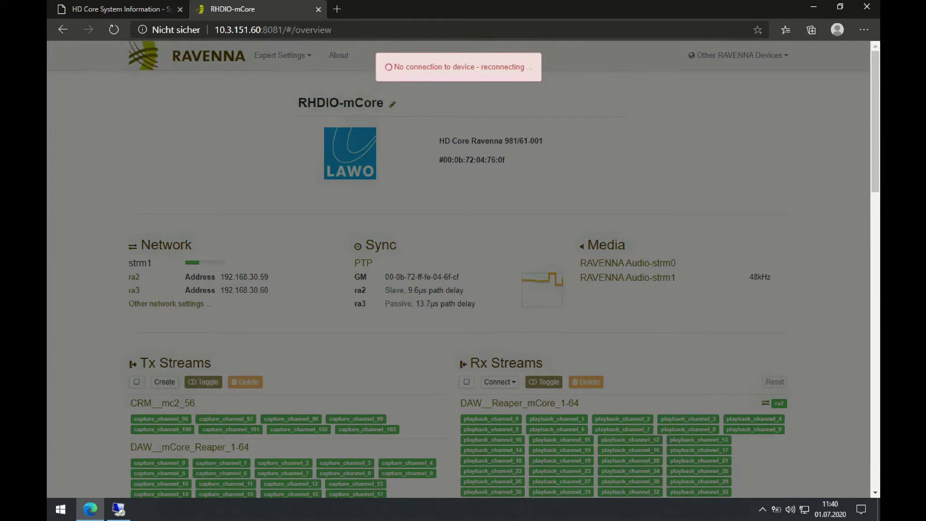
left_click(116, 9)
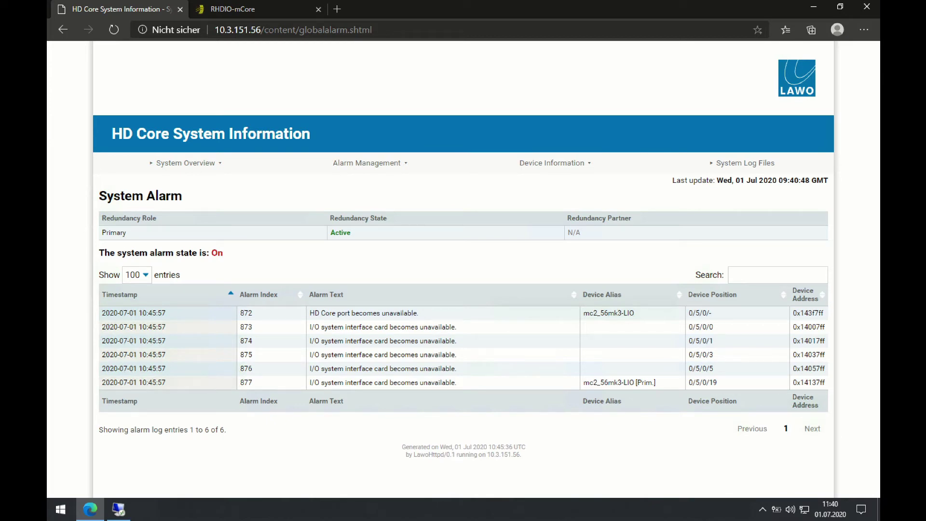
Step: Show the Alarm Backlog listing the 2019-03-27 console power supply and alarm subscription entries
left_click(307, 205)
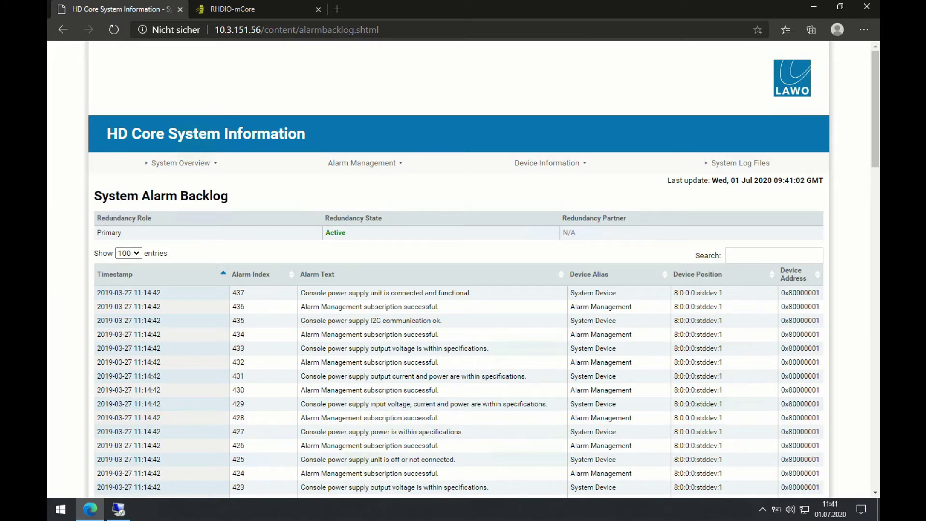
mouse_move(548, 163)
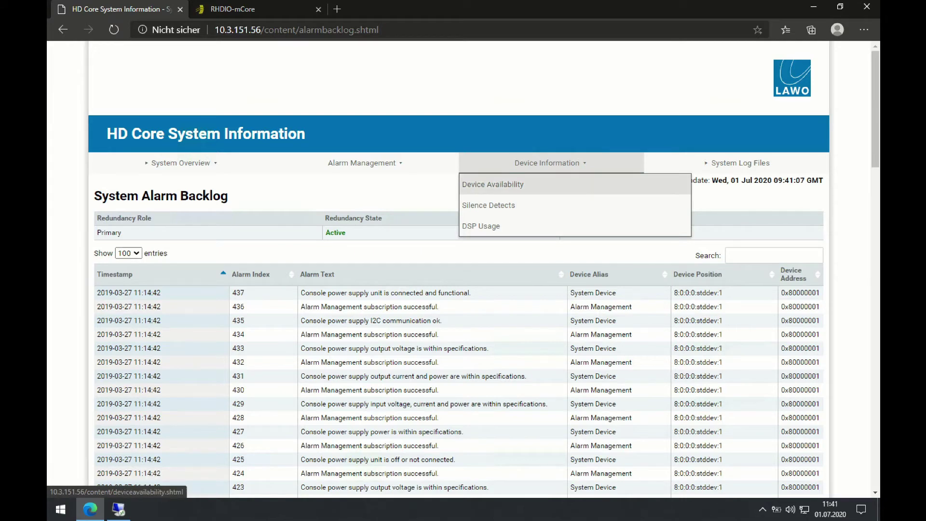
Step: Review Device Availability: Micro Core 1 on internal 48 kHz sync, alarm status and all slots OK
left_click(493, 184)
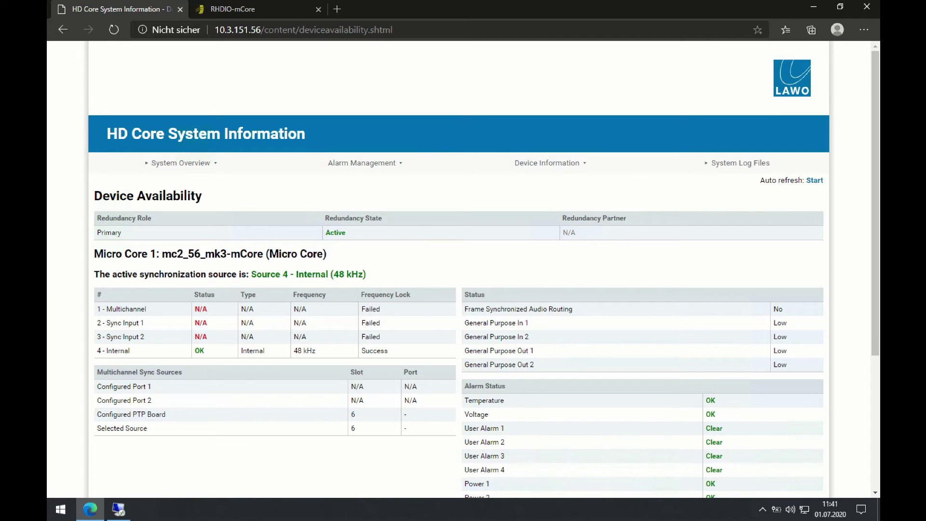
scroll(458, 270, "down", 3)
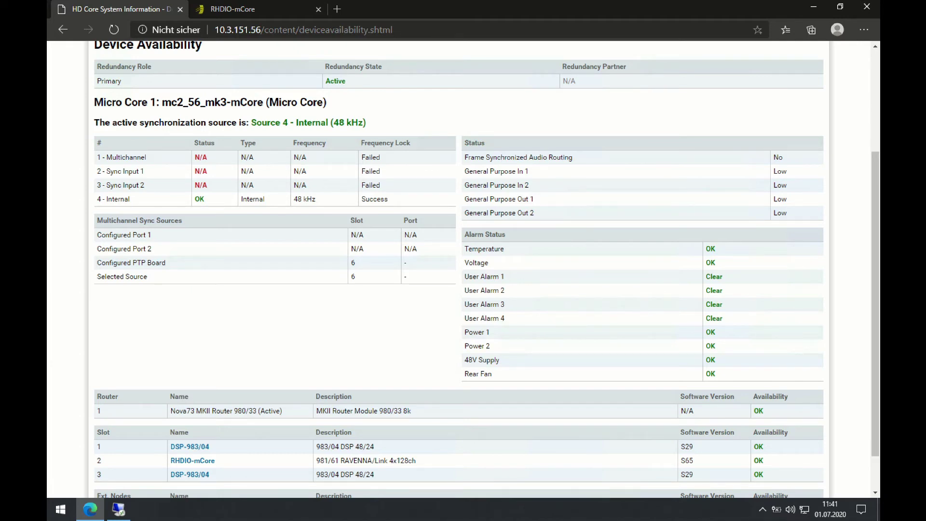
scroll(458, 265, "down", 2)
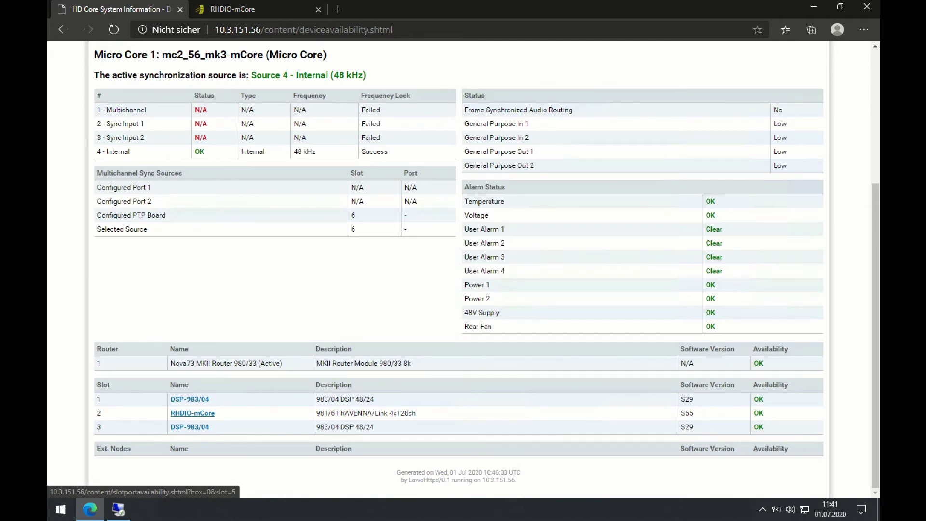
Step: Inspect the Slot 6 RHDIO-mCore details: 34.5 °C, voltages, and ports 1, 3, 4 OK
left_click(192, 413)
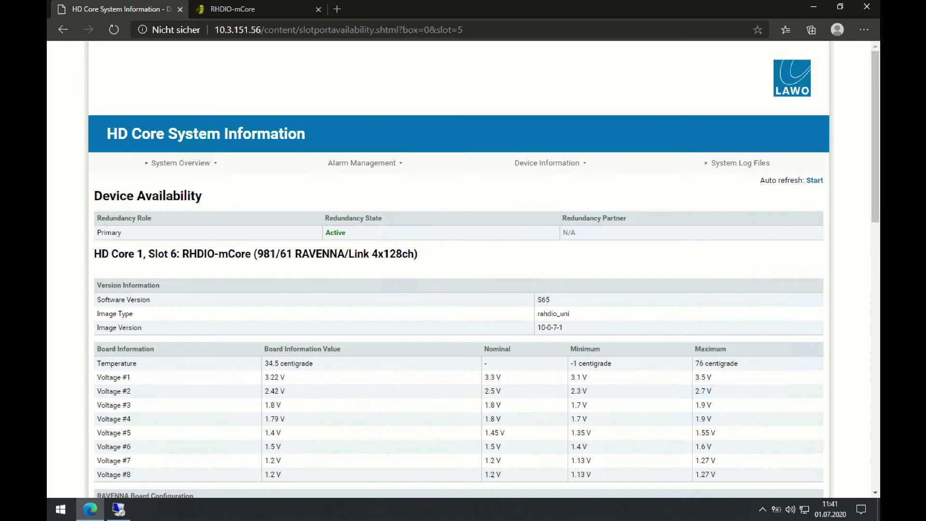
scroll(458, 269, "down", 5)
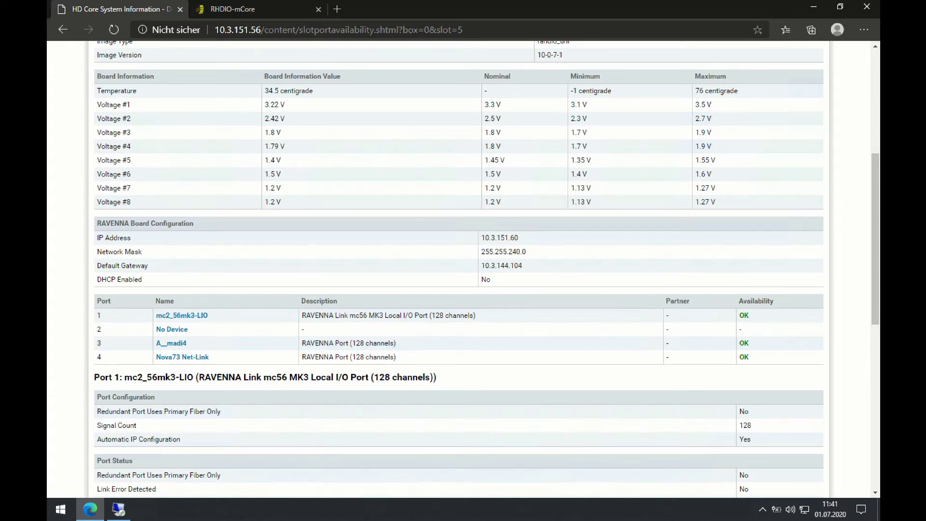
scroll(463, 269, "up", 6)
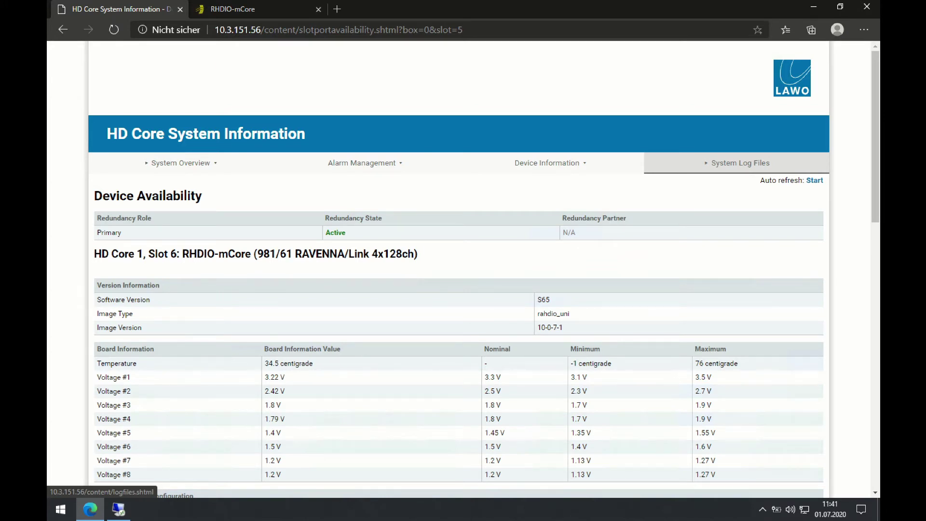
Step: View the current system log file from the System Log Files page
left_click(741, 162)
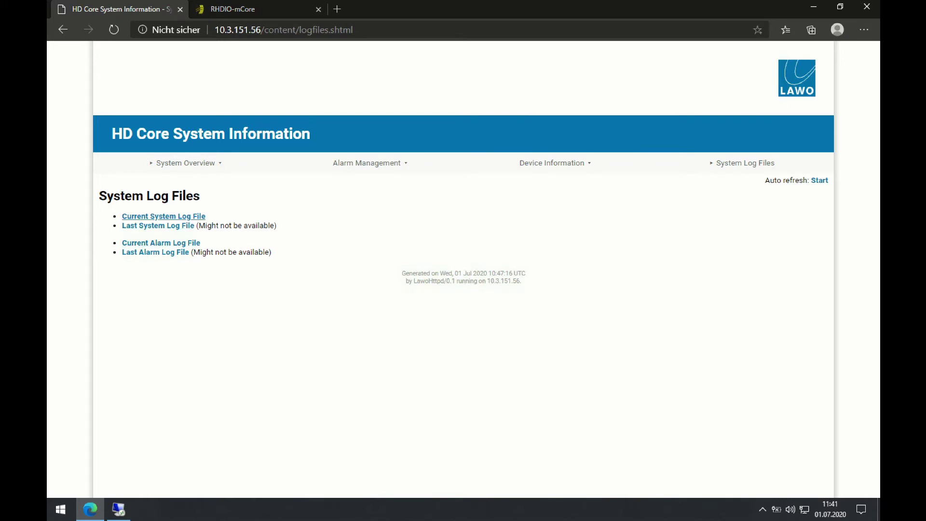
left_click(163, 216)
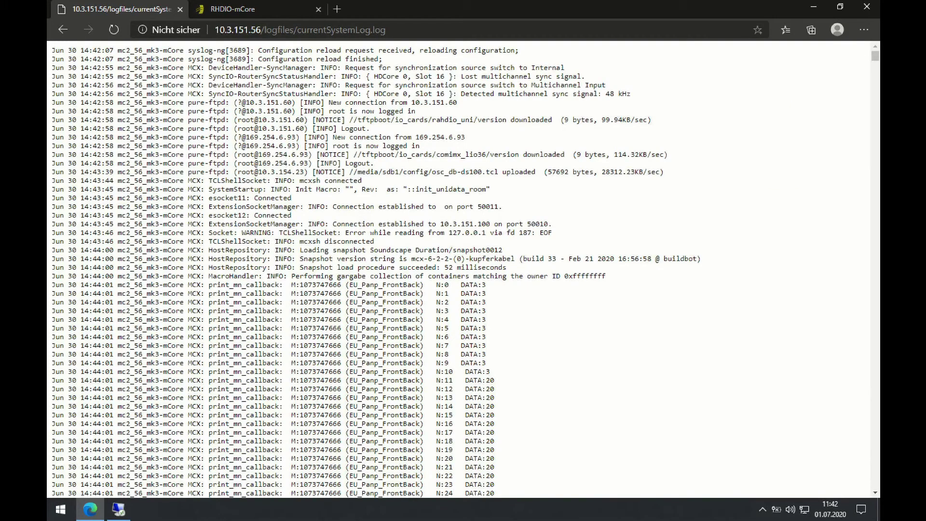
left_click(63, 30)
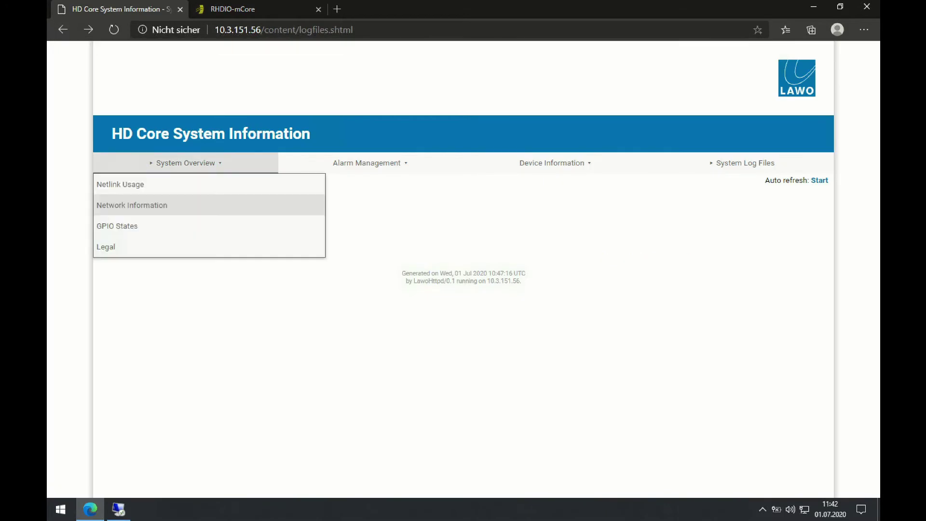
Step: Save the current system log file with Save link as, then return to System Overview
right_click(188, 217)
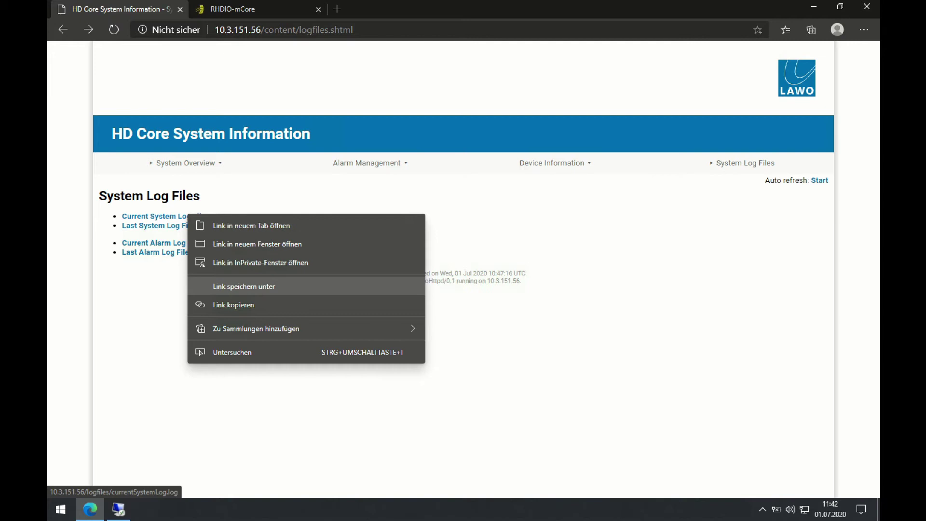
left_click(243, 286)
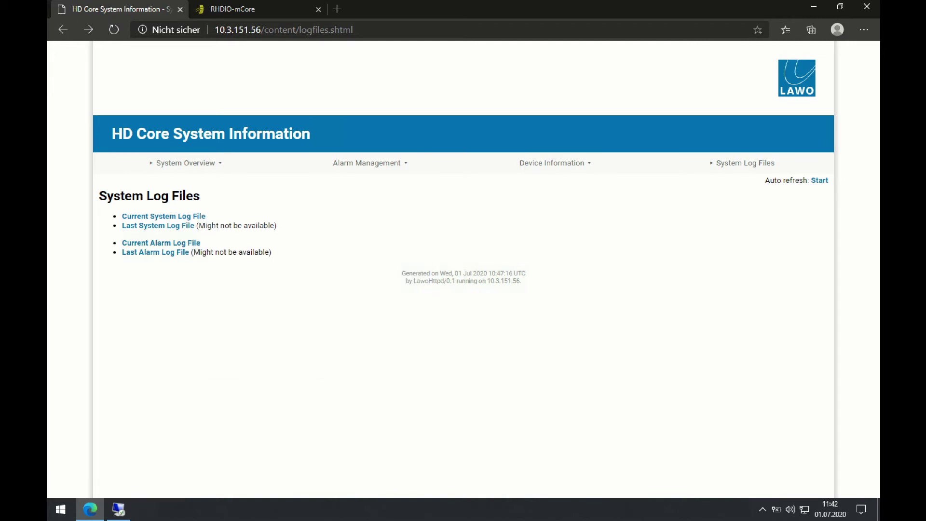
left_click(186, 163)
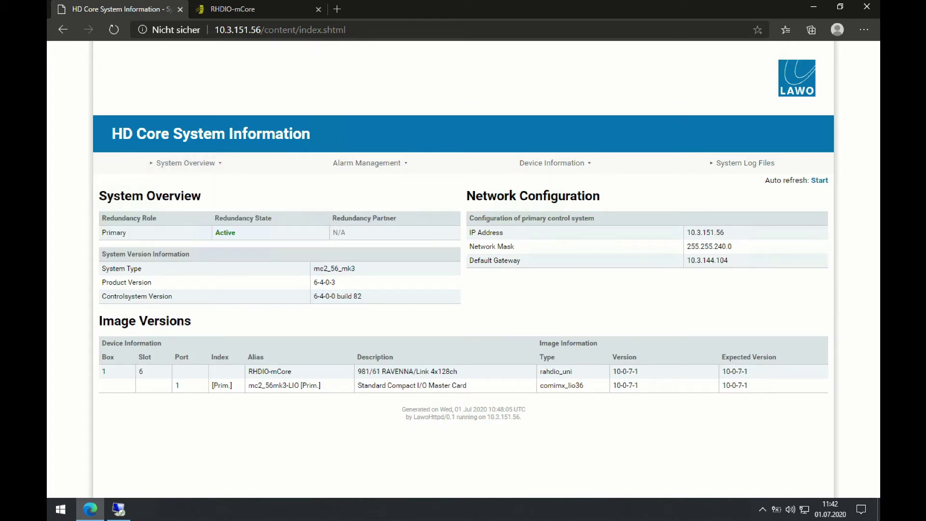
mouse_move(186, 162)
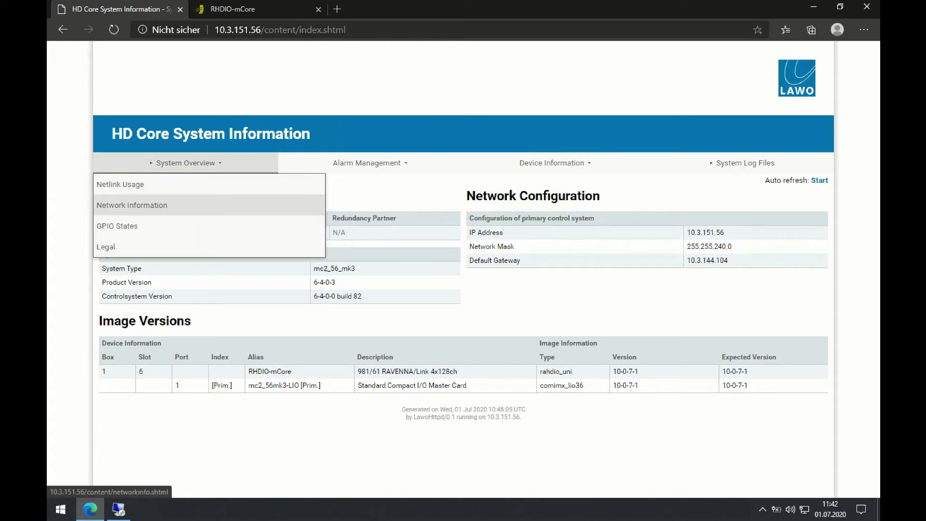
Step: Look over the System Overview and Alarm Management menus on the HD Core page
mouse_move(366, 162)
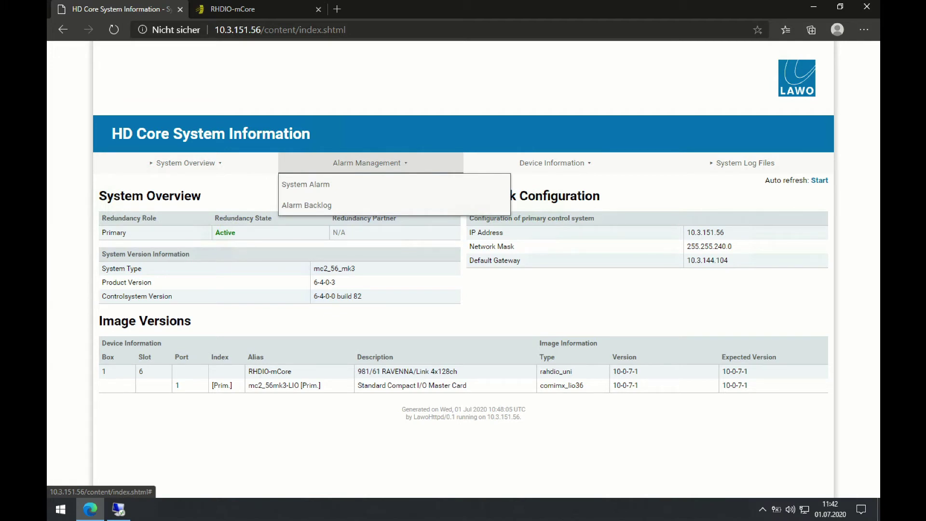
mouse_move(554, 163)
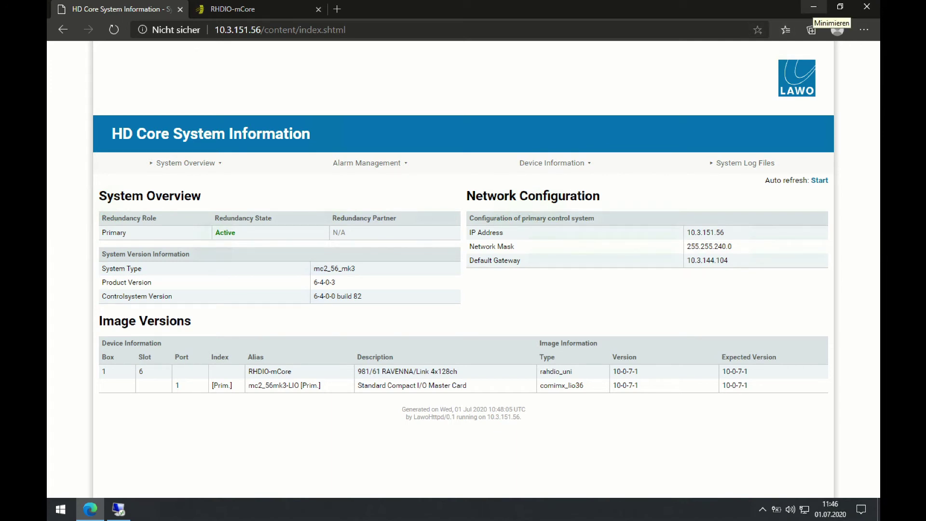
Step: Minimise Edge and bring up the remote mxGUI console on its Signal List page
left_click(813, 8)
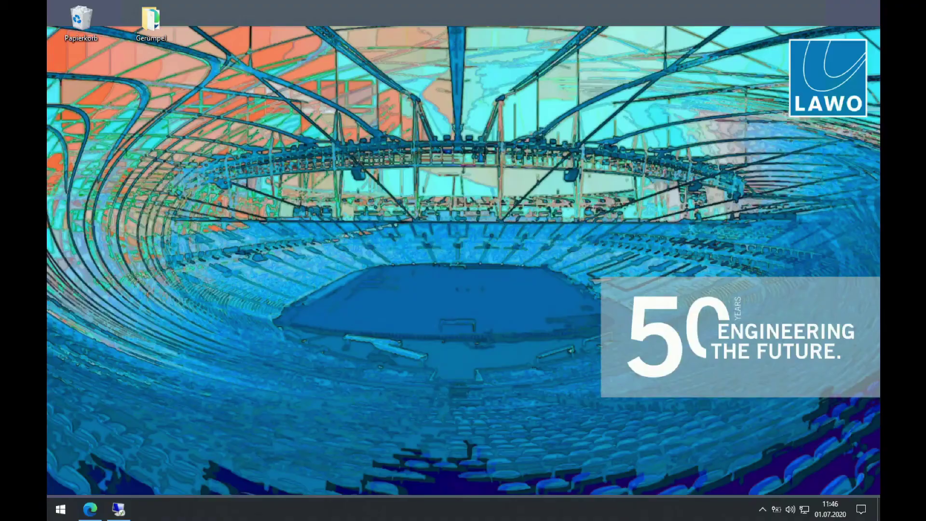
left_click(119, 509)
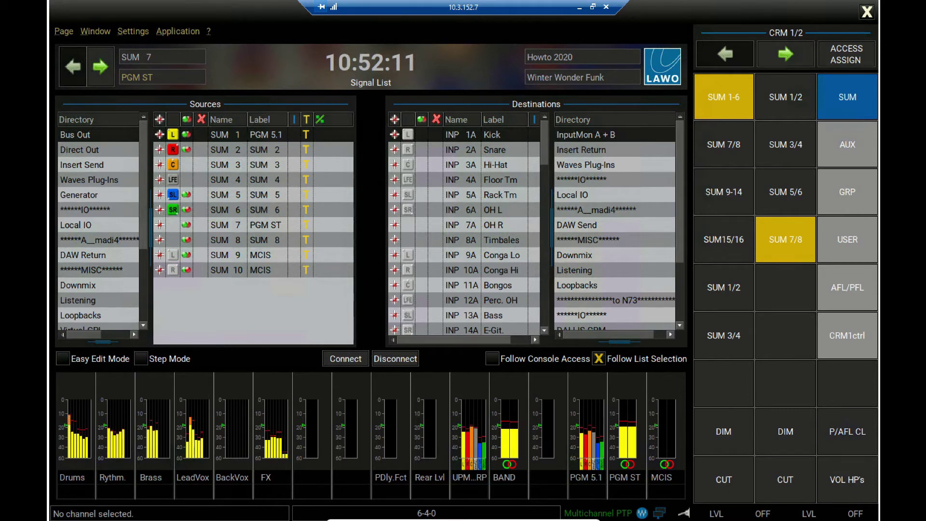
Step: Switch the mxGUI console to the Metering 1 page
key("alt+p")
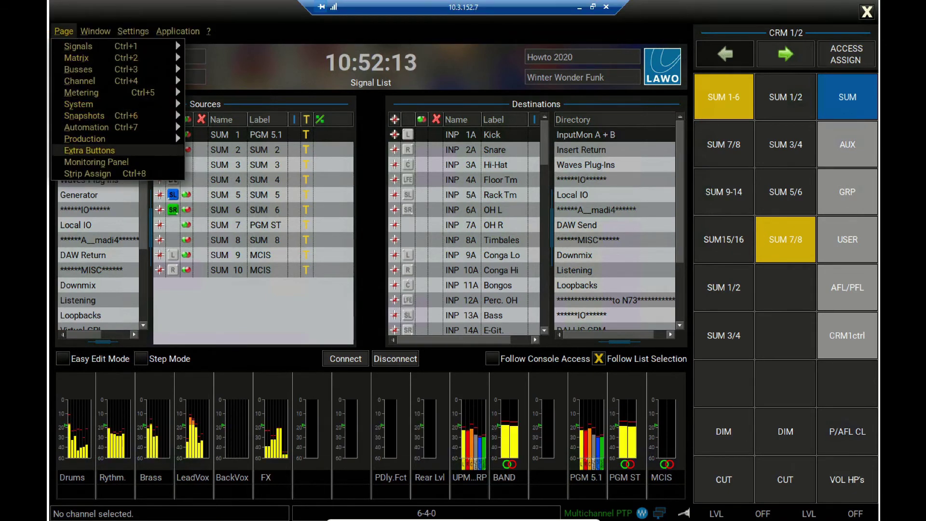
key("Up")
key("Up")
key("Up")
key("Up")
key("Up")
key("Right")
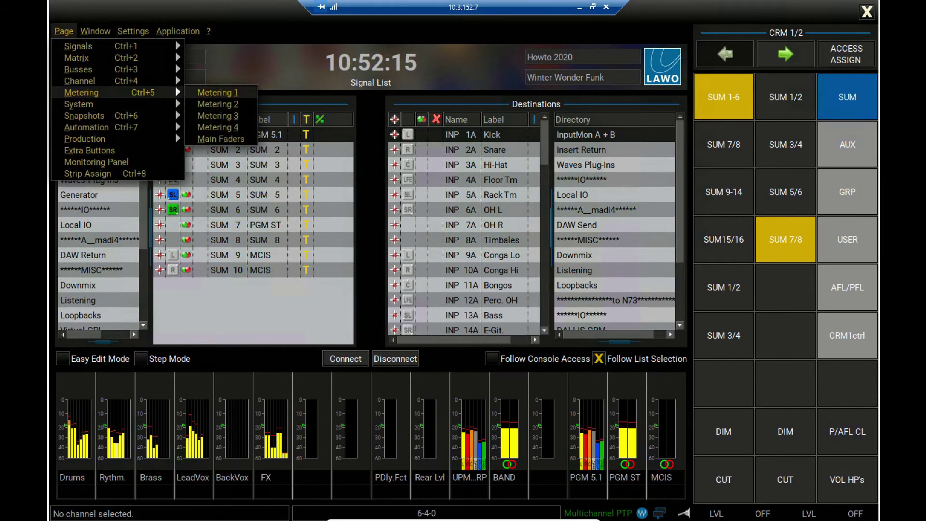
key("Return")
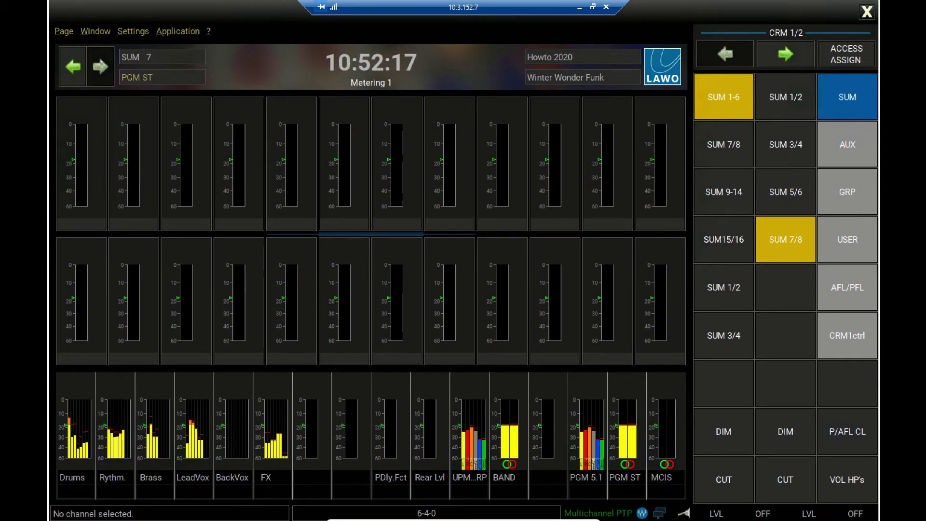
Step: Open the Signal Settings page and select Port 1 under Module 6 RHDIO-mCore
key("alt+p")
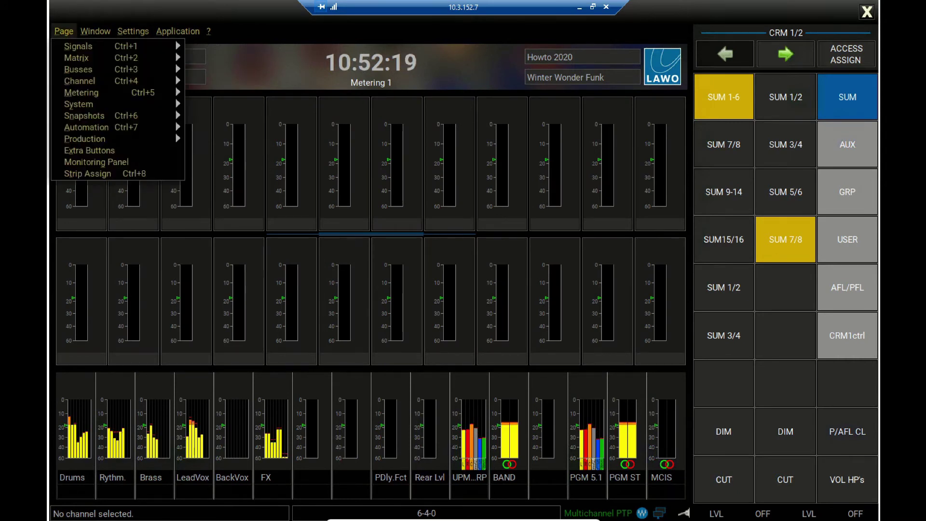
key("Down")
key("Right")
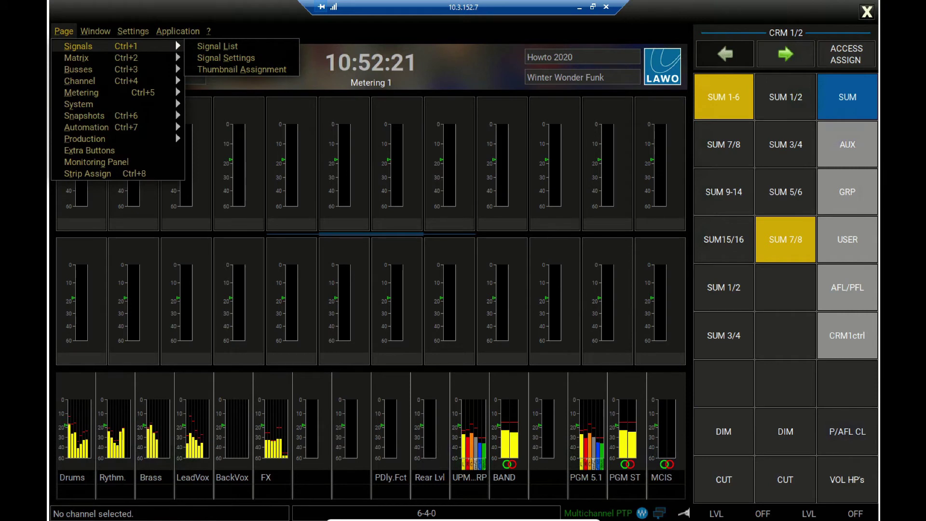
key("Down")
key("Return")
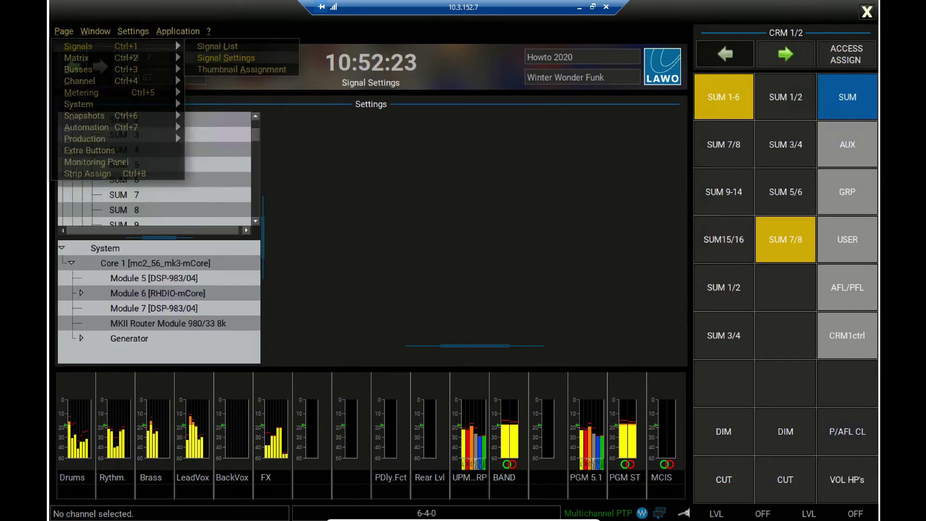
left_click(81, 293)
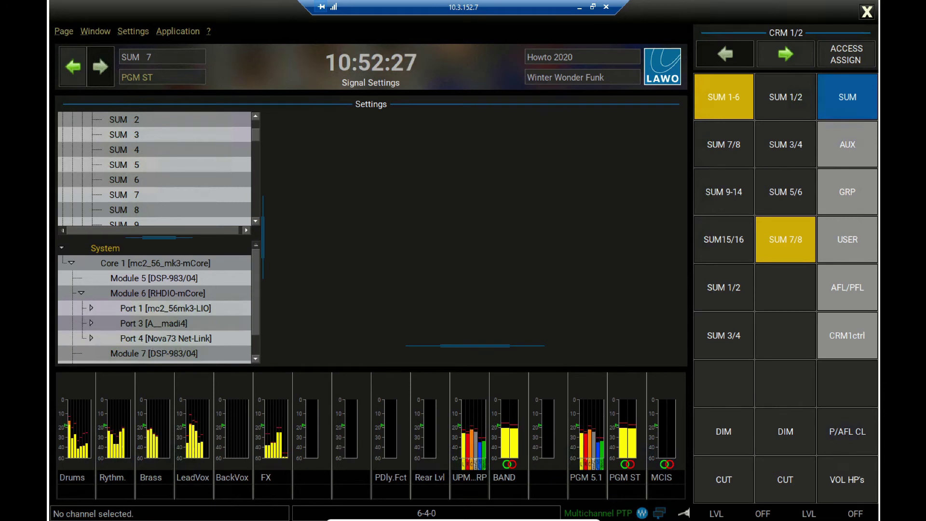
left_click(164, 308)
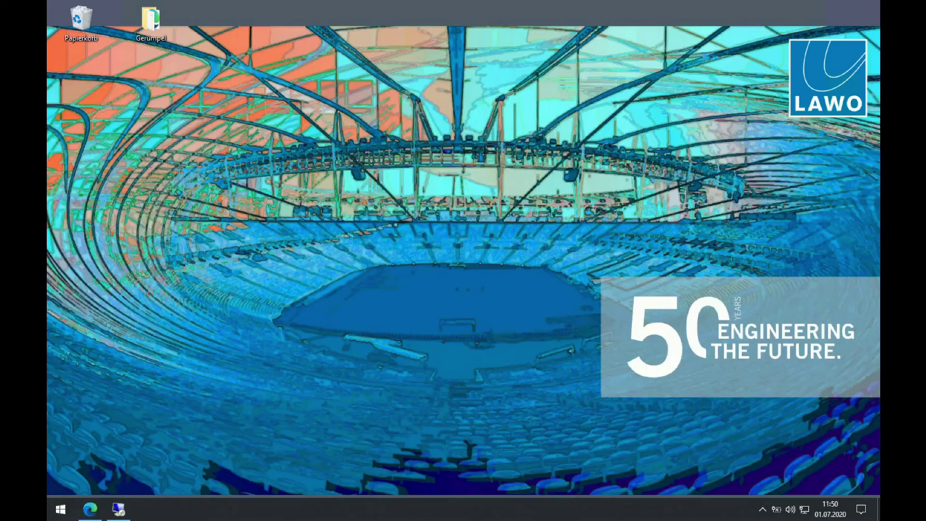
Step: Reboot the RHDIO-mCore device via its RAVENNA Expert Settings, then return to mxGUI
key("alt+Tab")
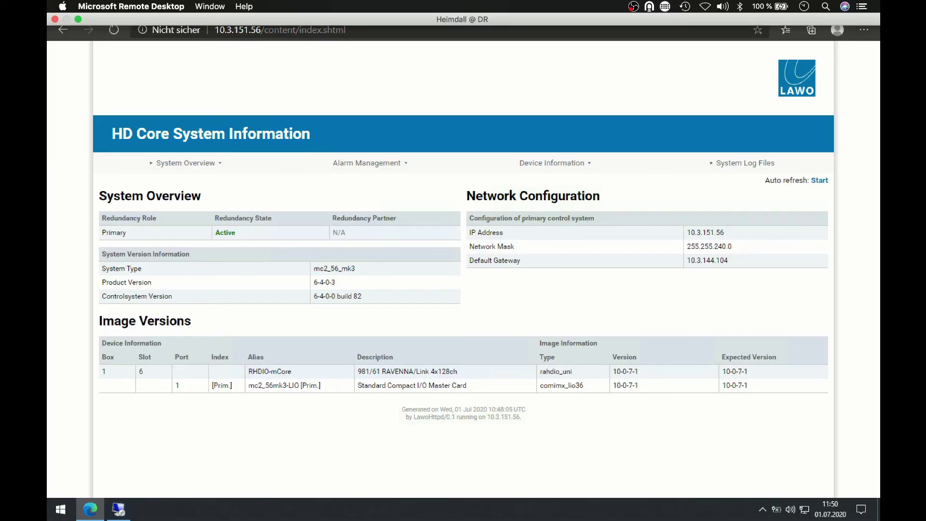
key("ctrl+Tab")
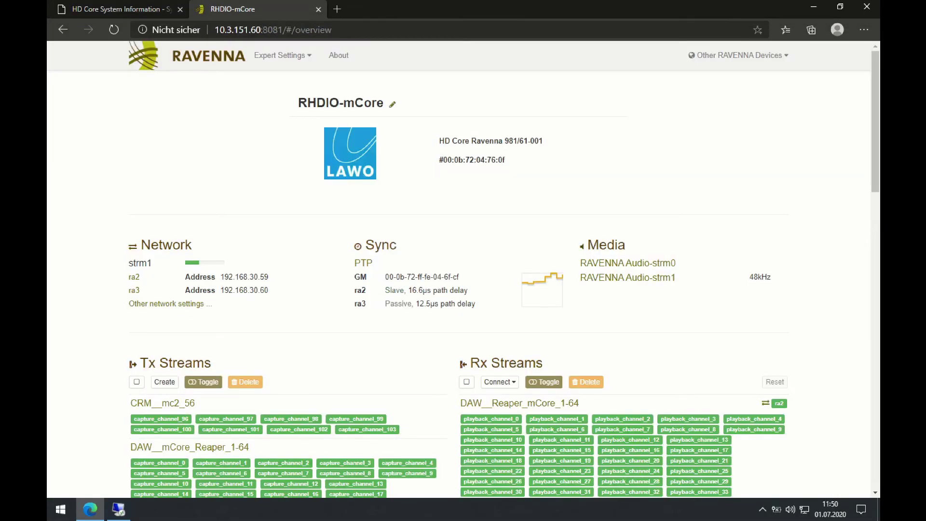
left_click(282, 55)
left_click(263, 181)
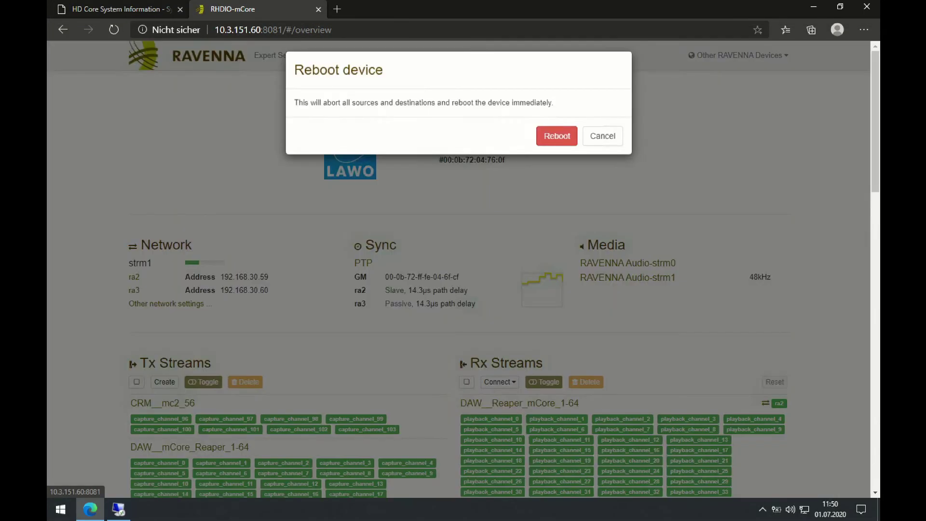
left_click(562, 143)
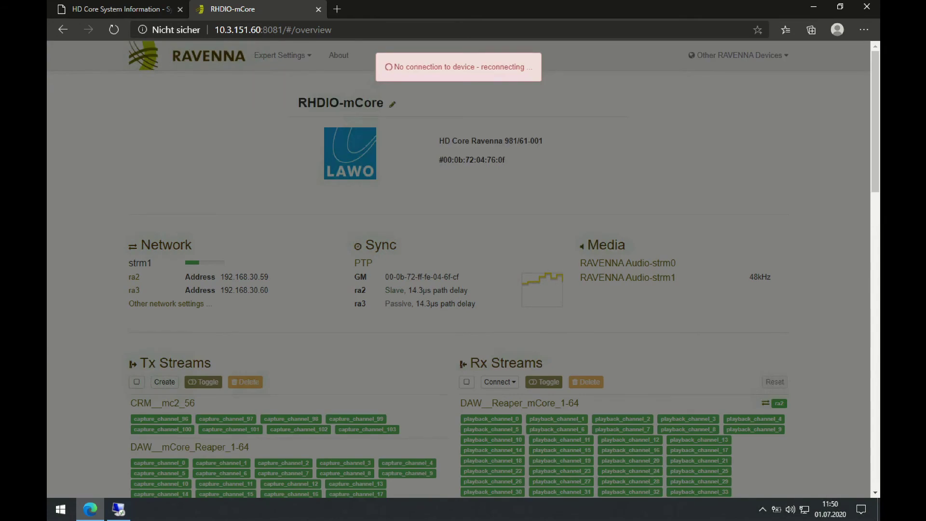
left_click(118, 510)
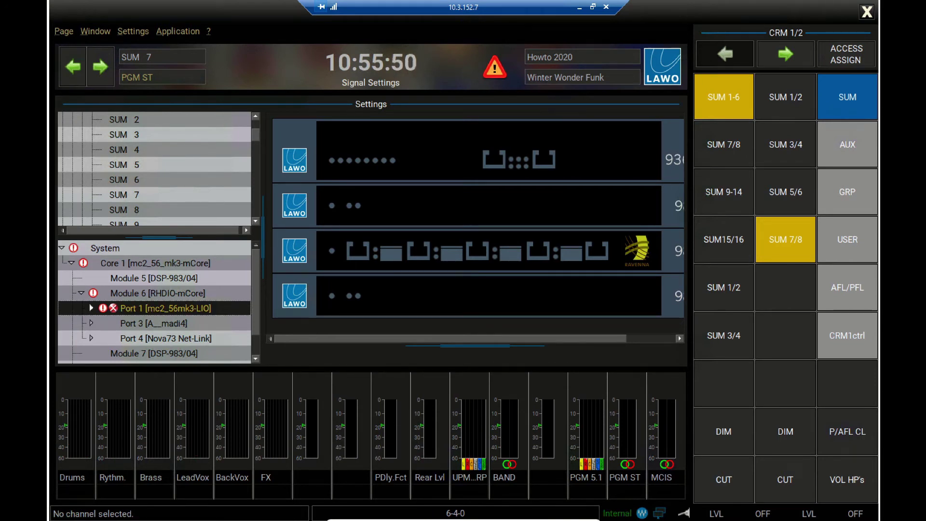
Step: Expand Port 1 [mc2_56mk3-LIO] to see which device is alarmed
key("Right")
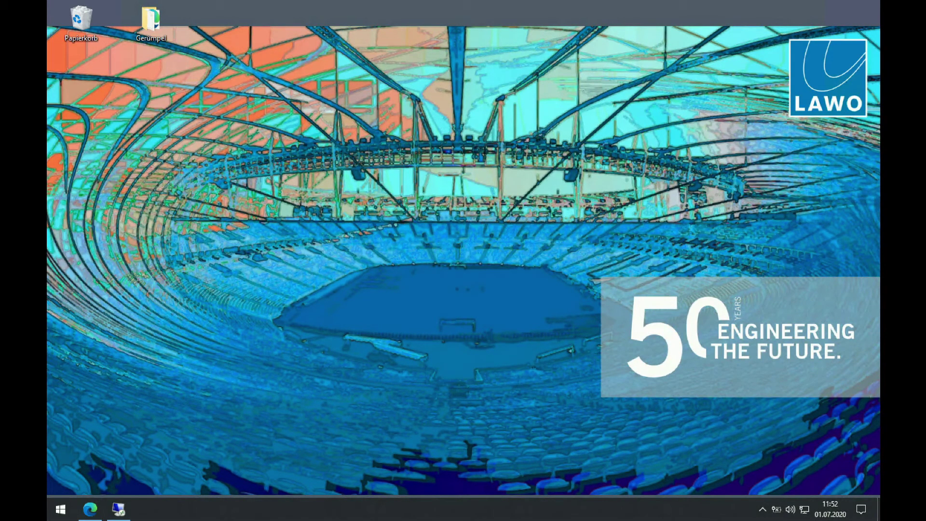
Step: Search 'stream' in the Start menu and launch R3LAY Stream Monitor
key("super")
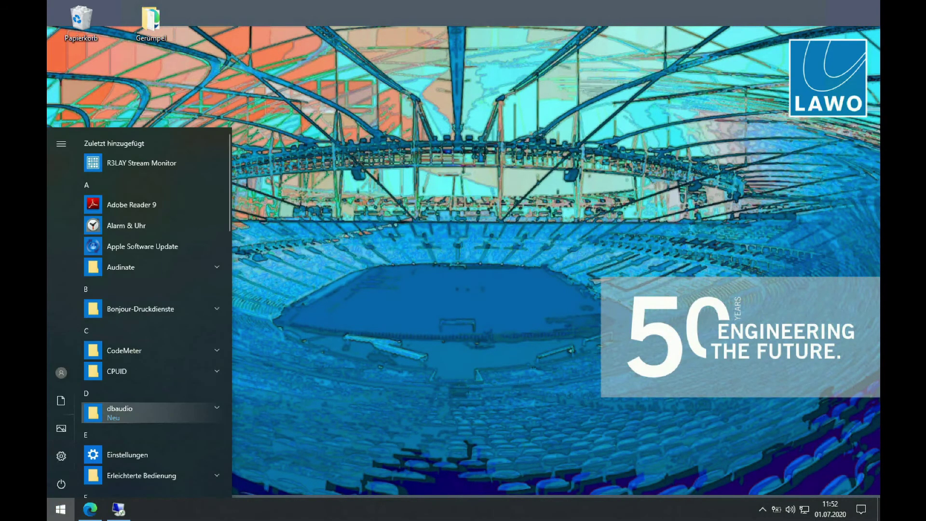
type("stream")
key("Return")
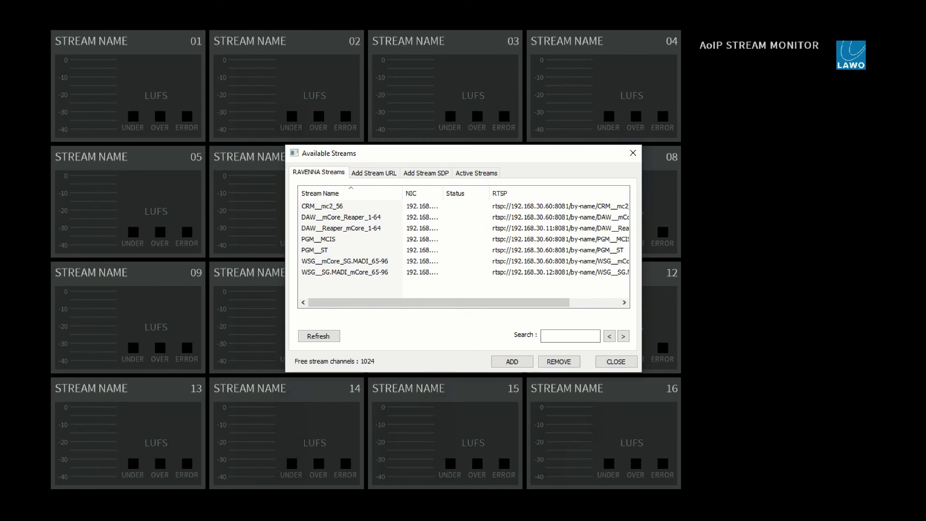
Step: Add the CRM__mc2_56 RAVENNA stream to monitor tile 01
left_click(323, 206)
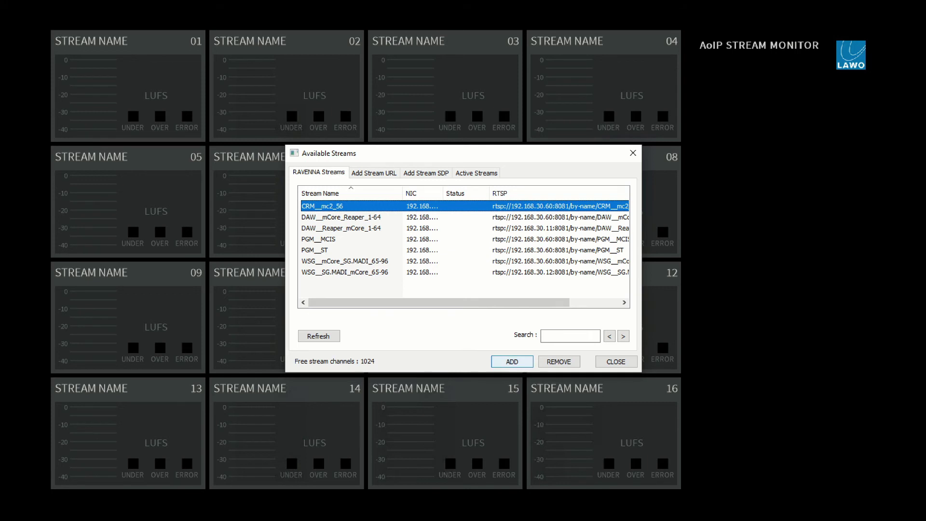
left_click(512, 361)
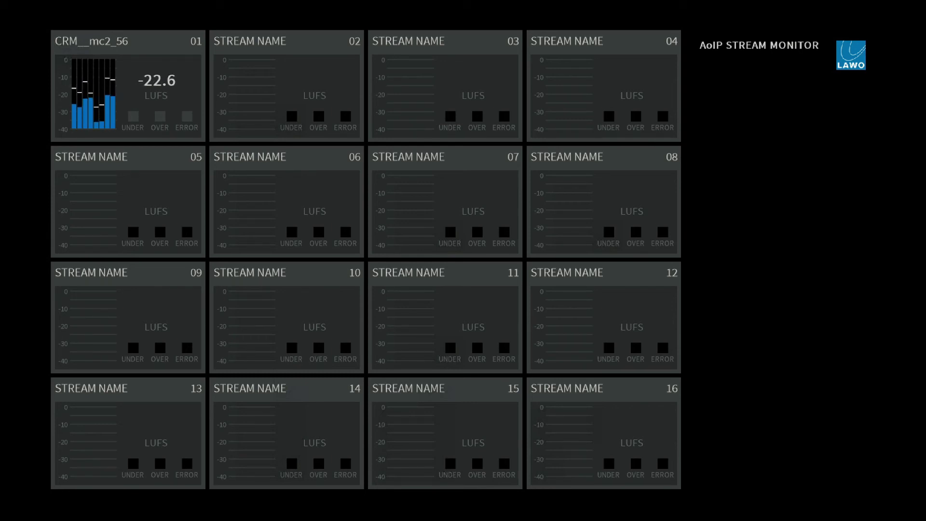
Step: Review CRM__mc2_56's SDP and NIC 1 details, ending on its stream statistics
left_click(128, 85)
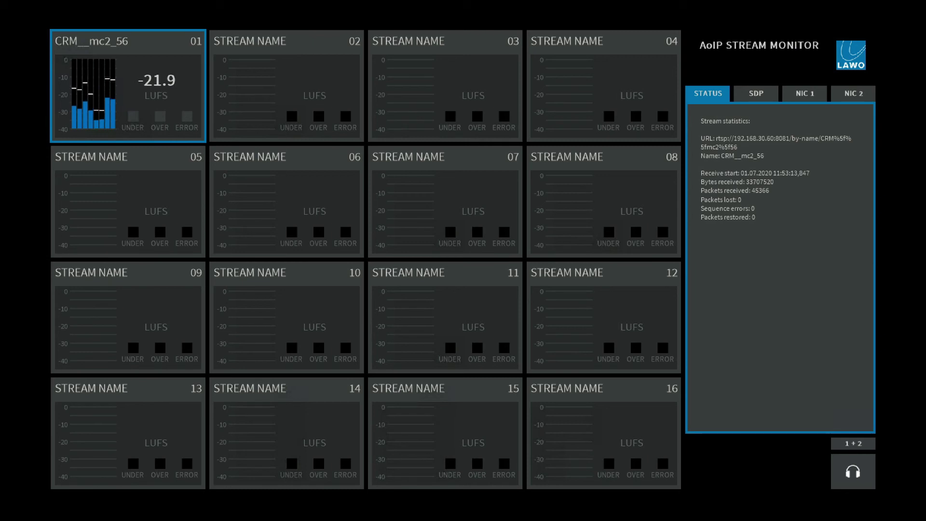
left_click(756, 93)
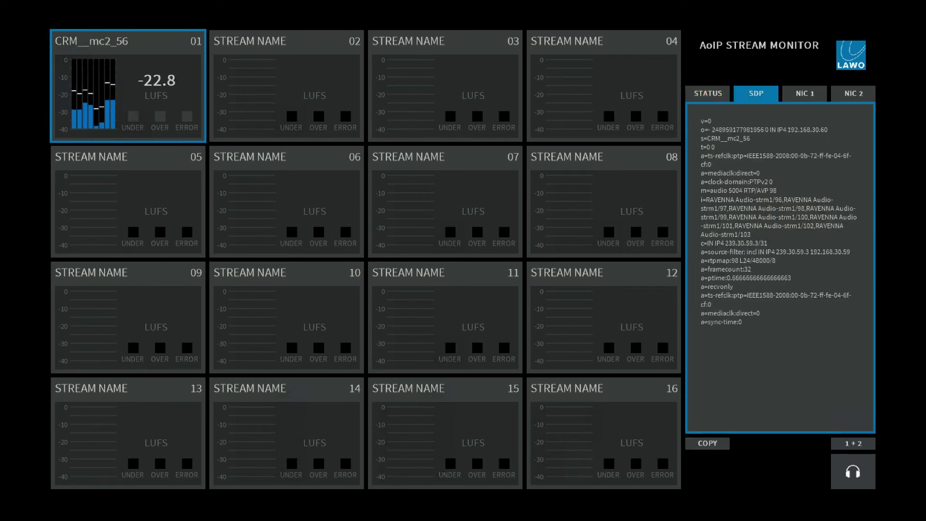
left_click(805, 93)
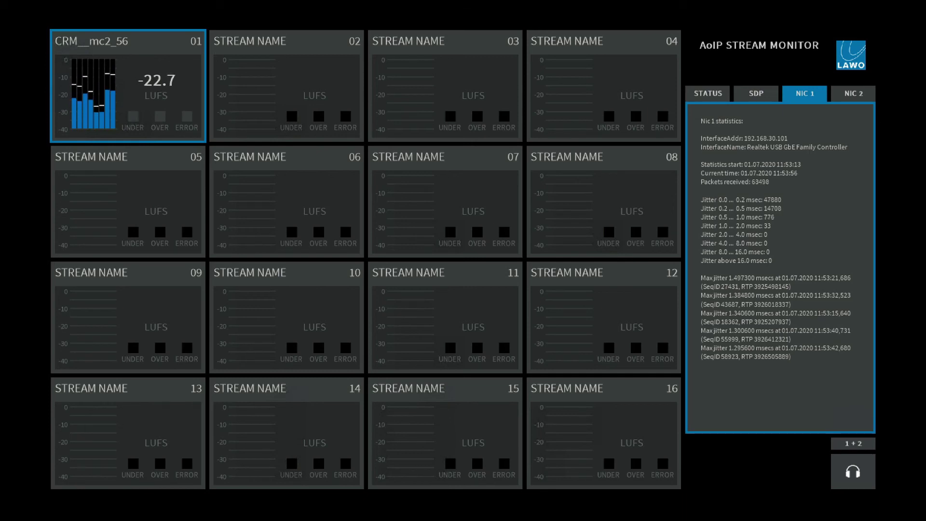
left_click(708, 93)
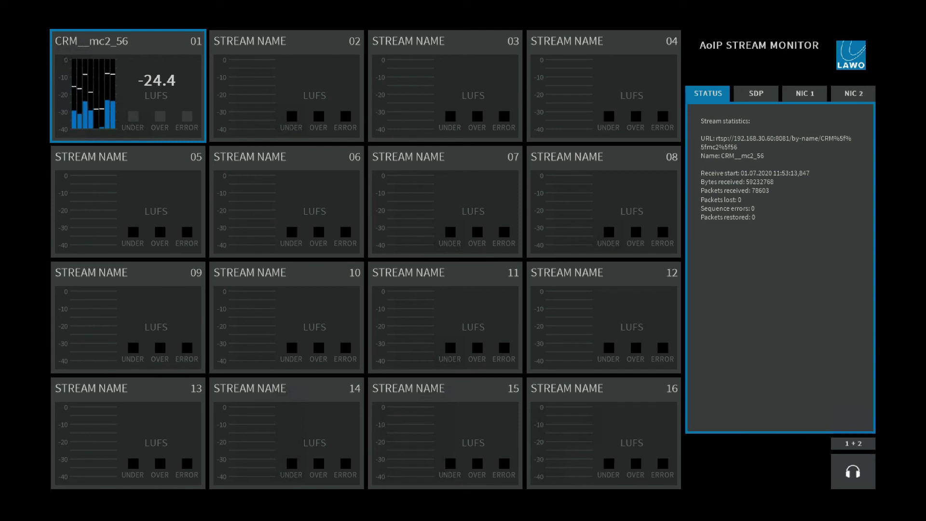
Step: Confirm Remoteaudio as the prelisten device in Settings and accept the restart notice
key("F2")
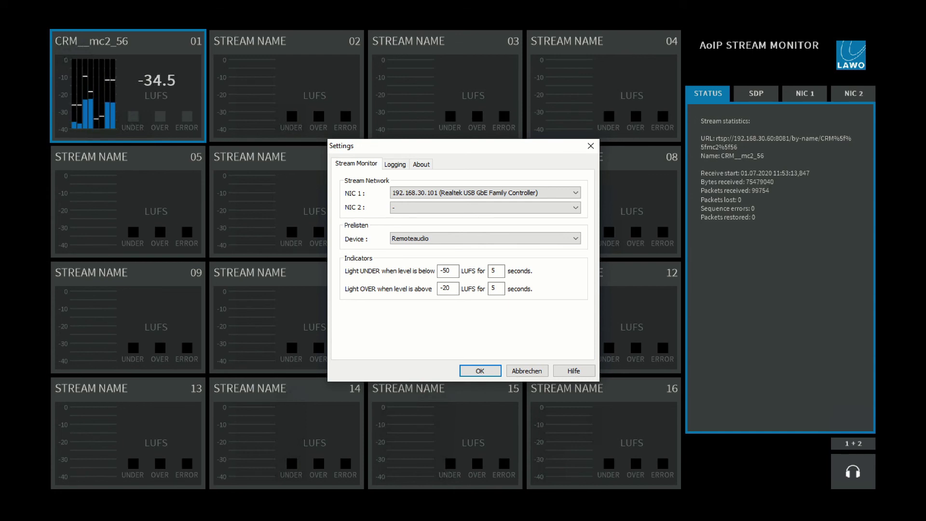
left_click(482, 238)
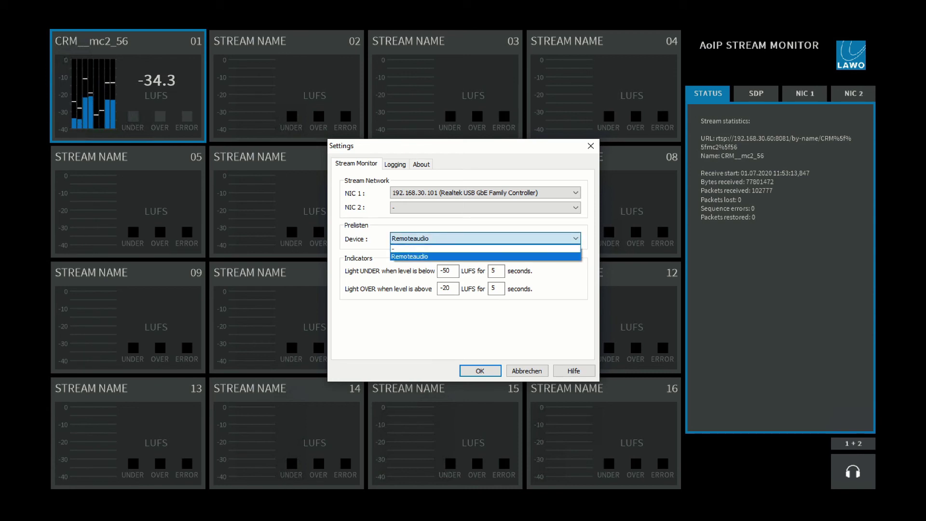
key("Return")
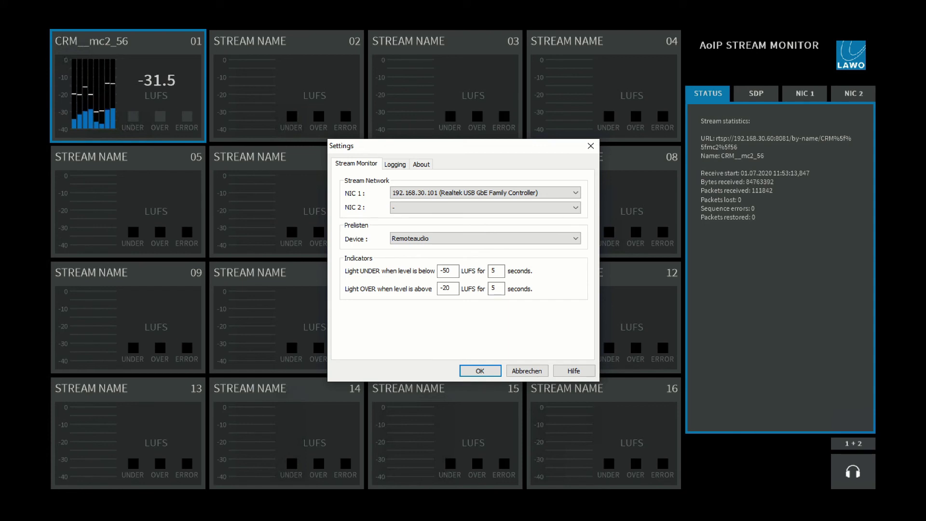
key("Return")
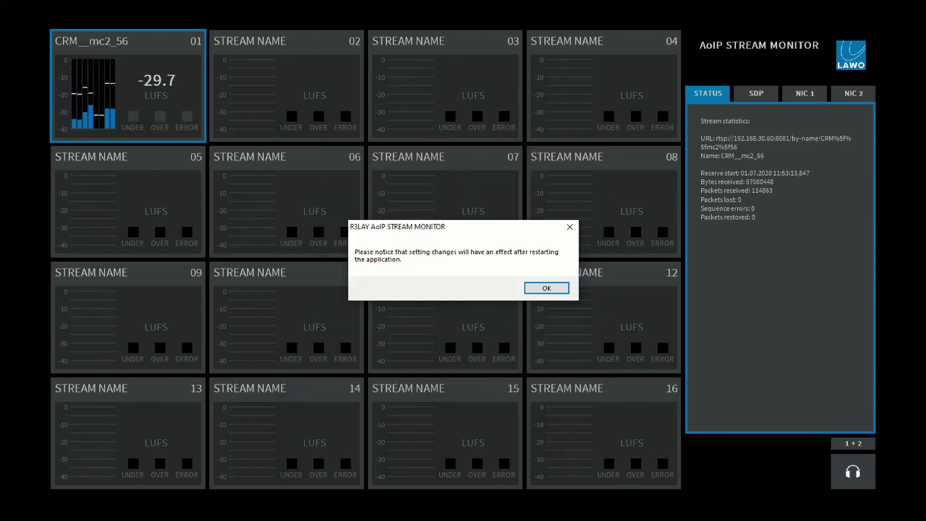
key("Return")
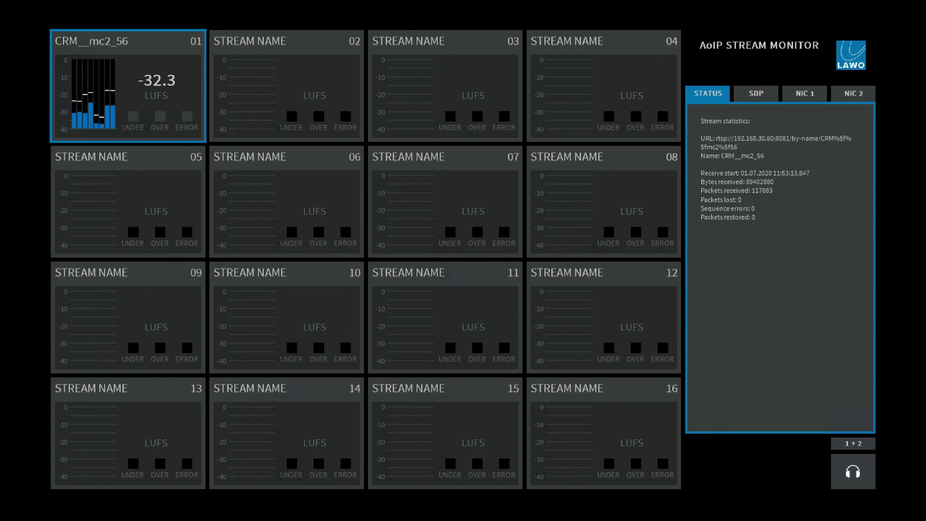